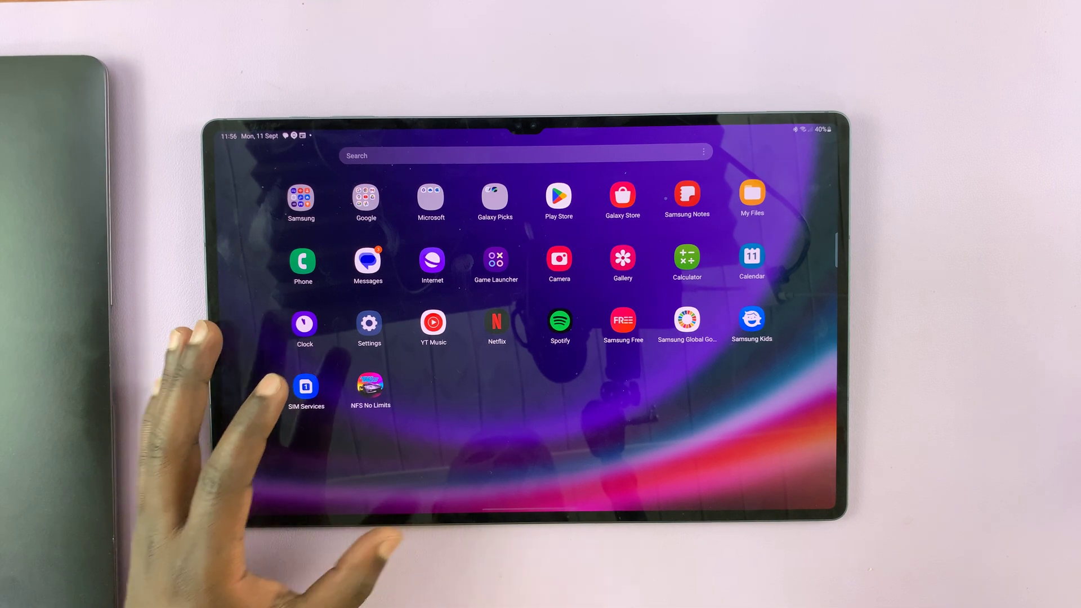
Launch Settings from the app drawer and go to General management.
drag(393, 365, 414, 506)
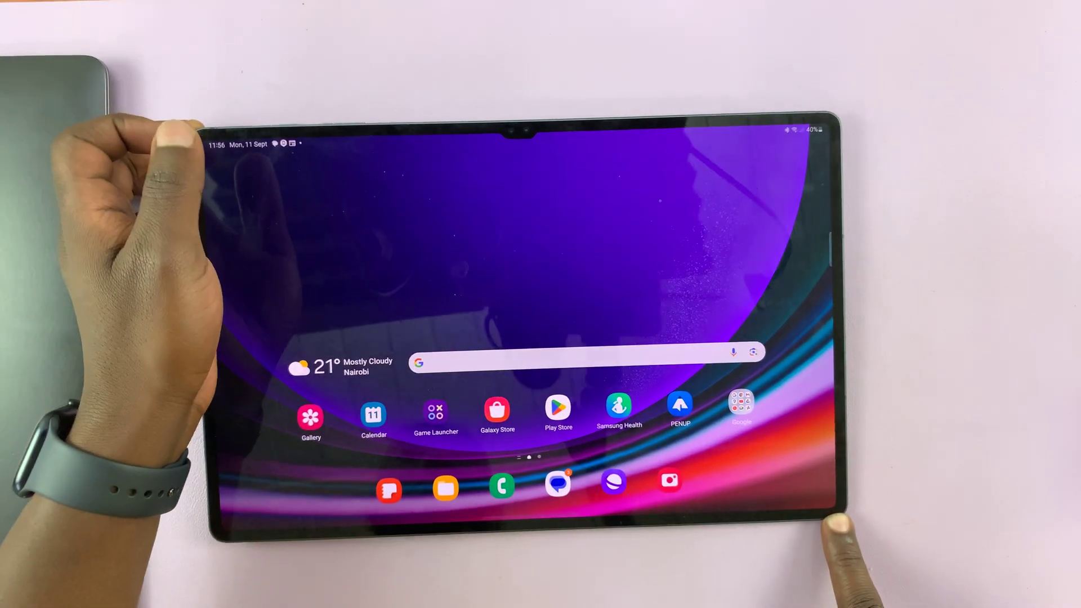
drag(354, 456, 356, 347)
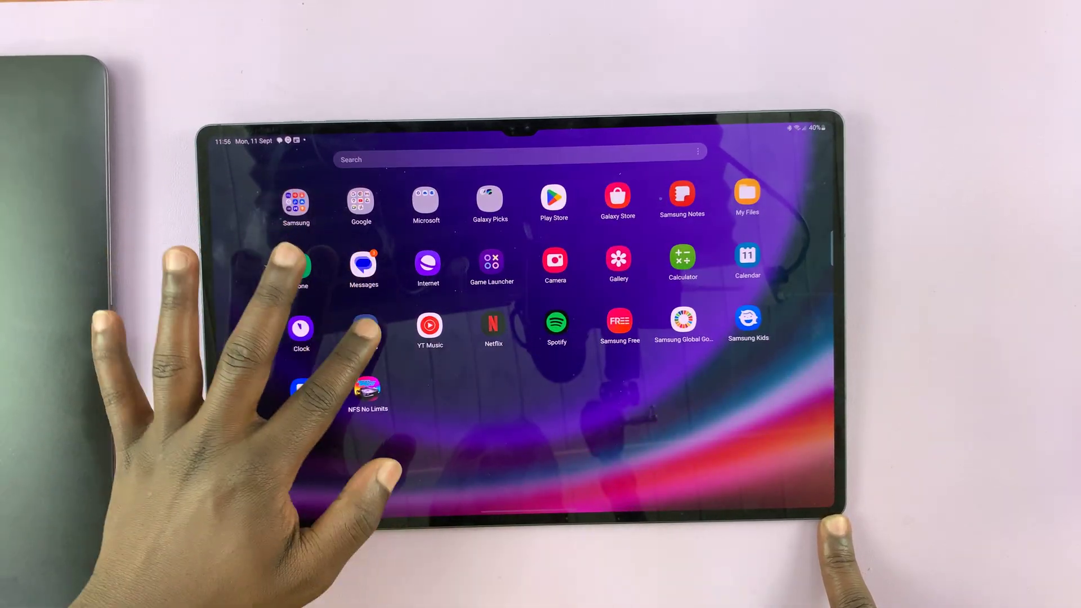
click(365, 331)
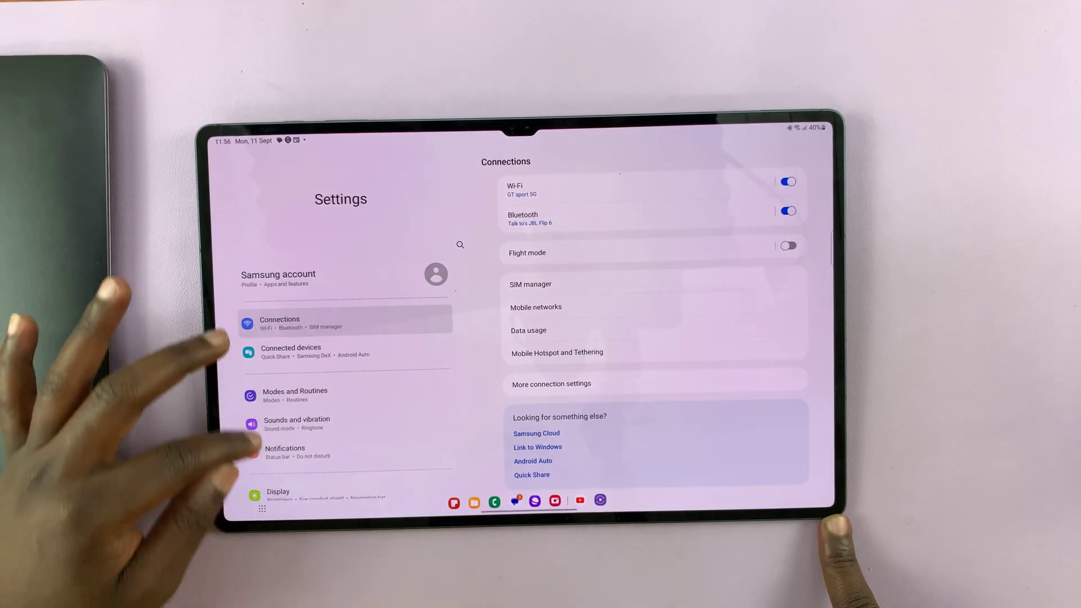
drag(279, 490, 250, 317)
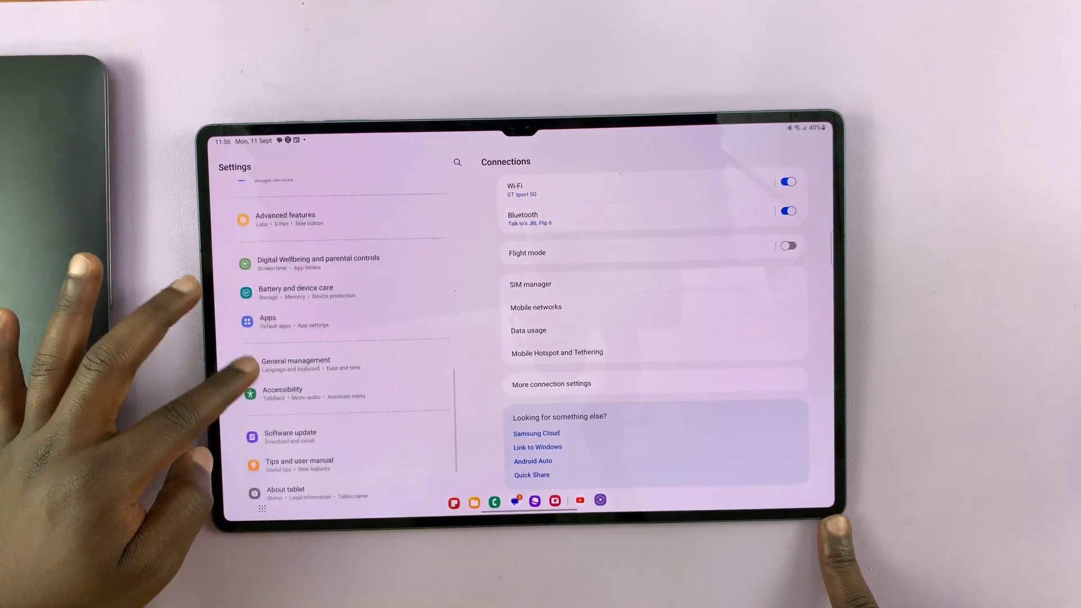
drag(237, 338, 211, 254)
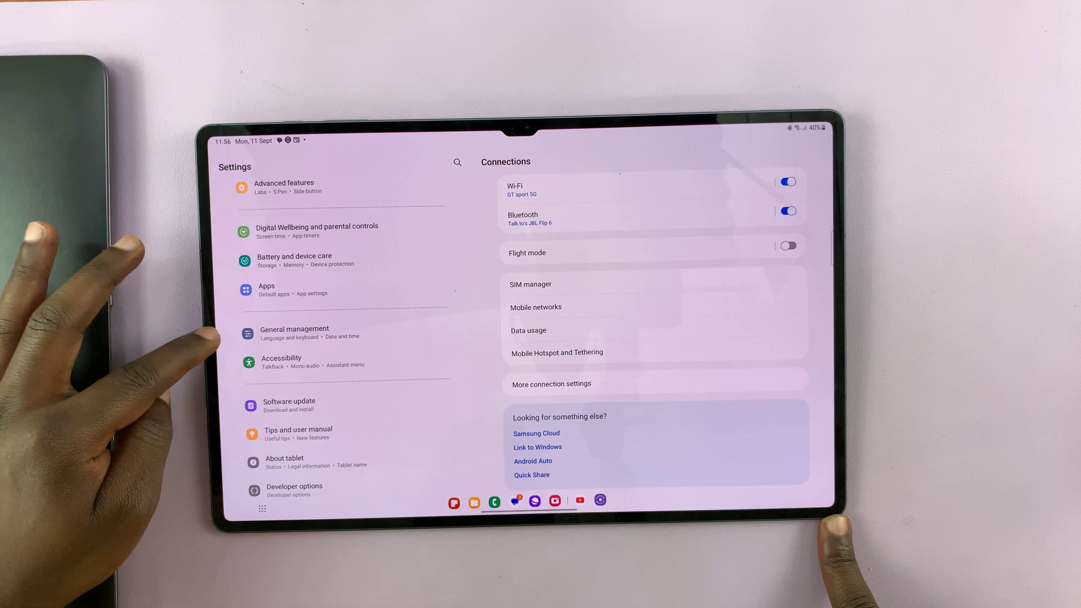
click(287, 334)
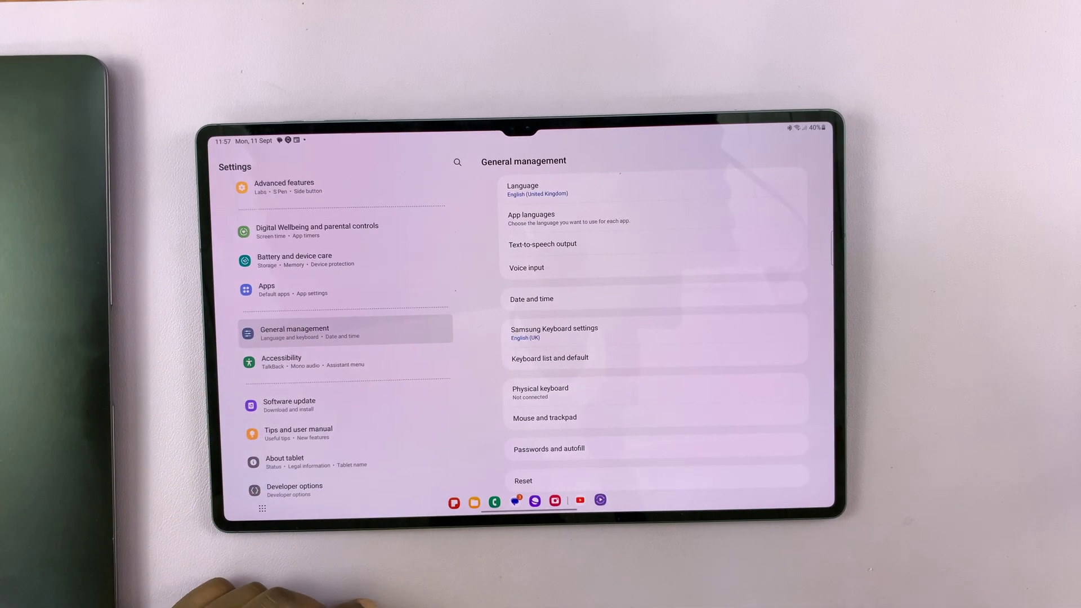
drag(748, 422, 724, 338)
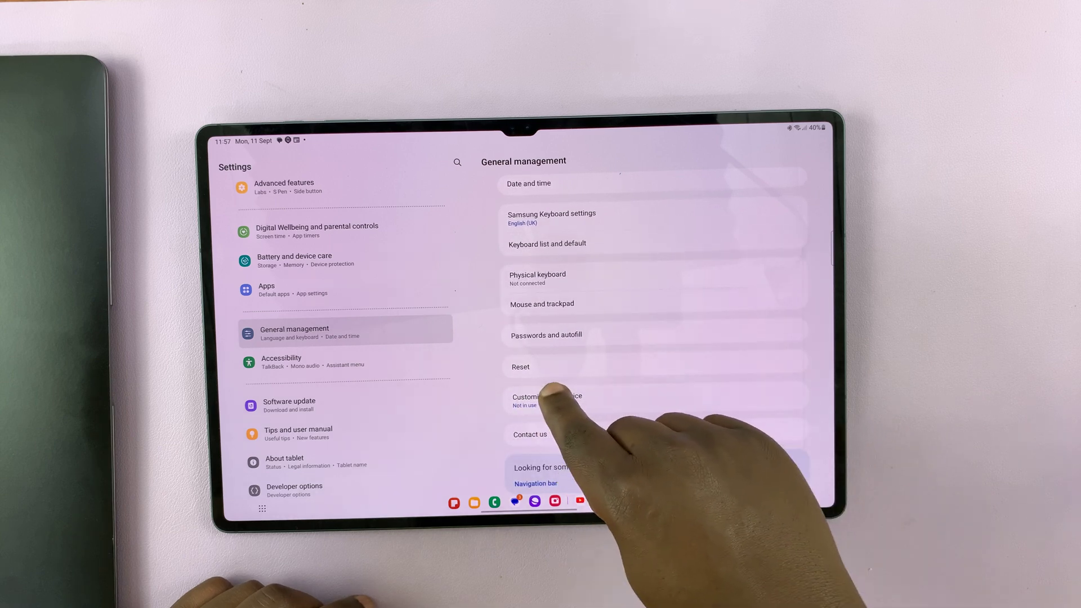
Go to Reset, then into the Factory data reset page.
click(528, 377)
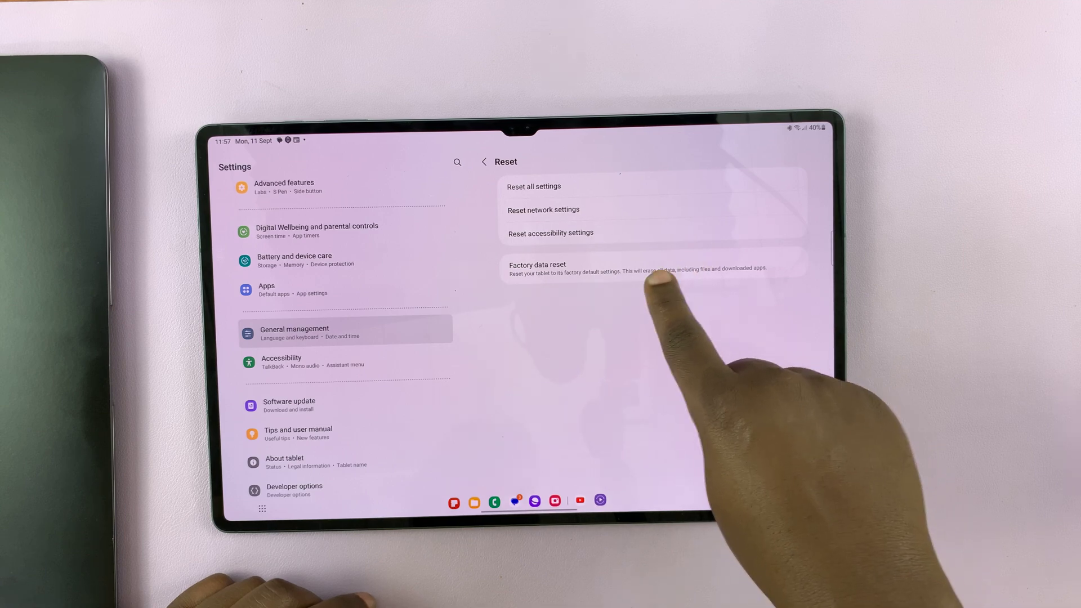
click(659, 258)
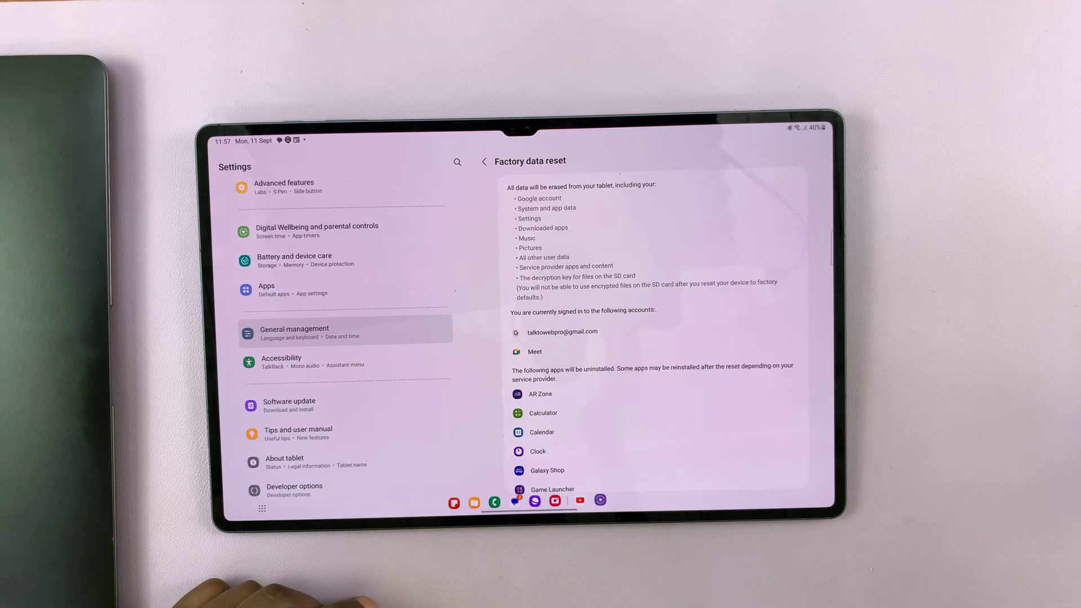
scroll(701, 338, down, 1)
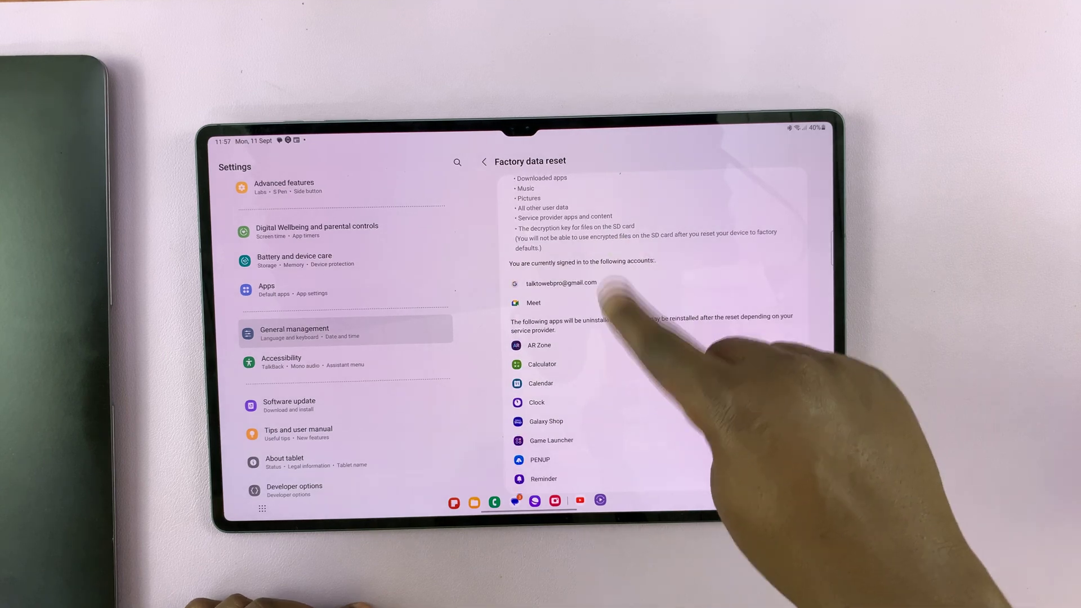
scroll(713, 439, down, 3)
scroll(697, 393, down, 5)
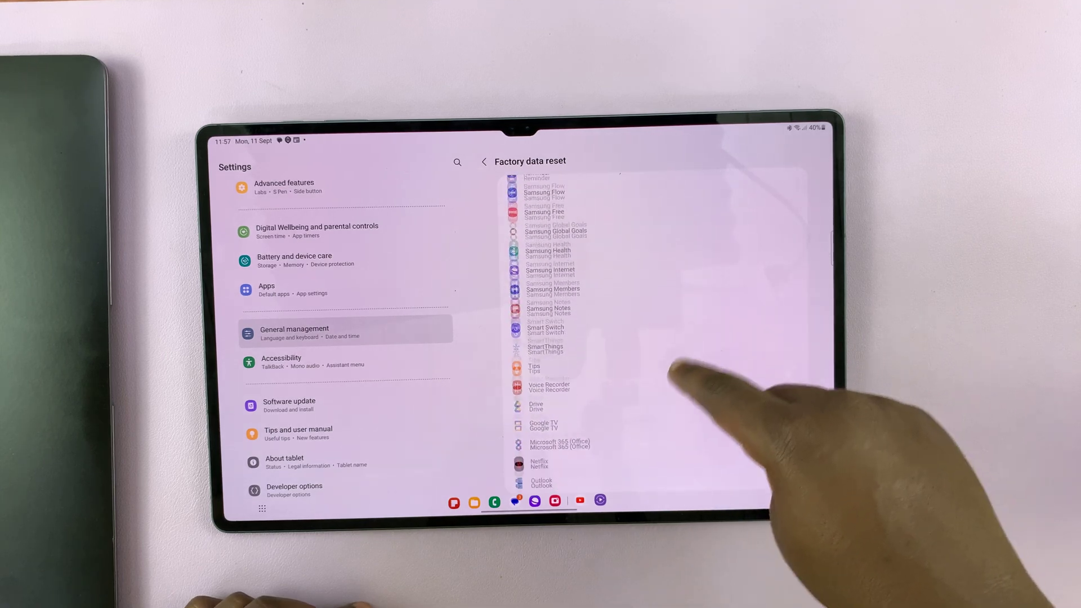
Begin the reset and confirm with the unlock pattern to reach the Delete all warning.
click(668, 423)
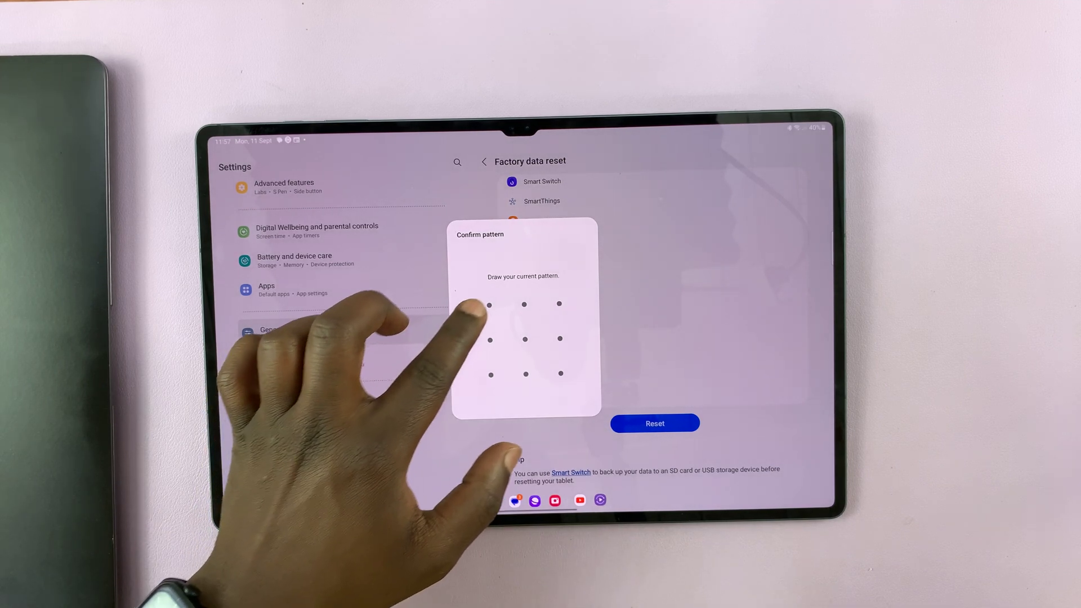
mouse_move(488, 305)
mouse_down()
mouse_move(532, 374)
mouse_move(560, 373)
mouse_up()
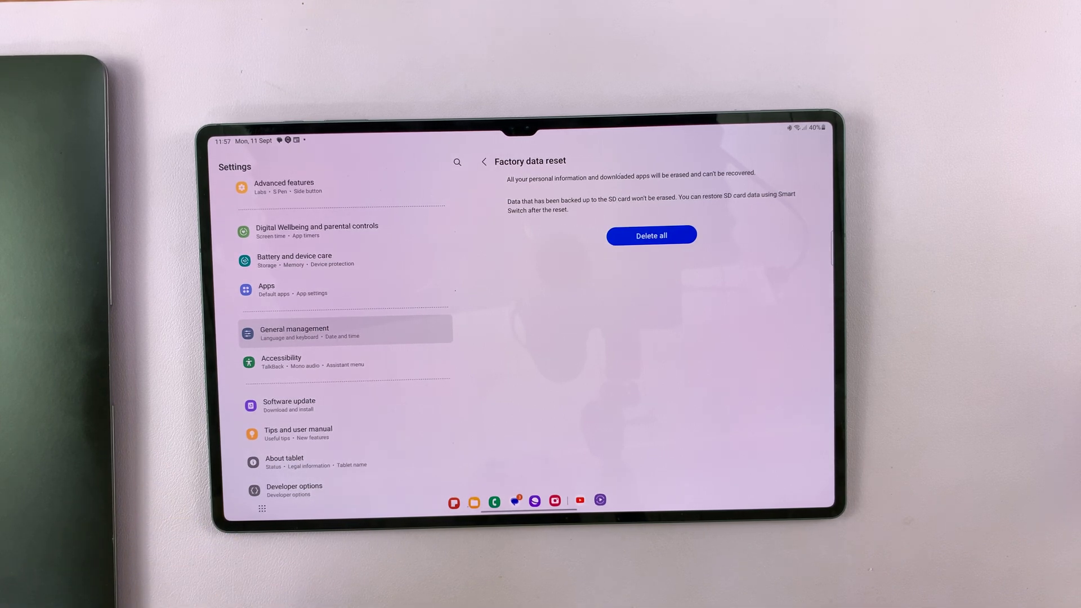
Back out of the Delete all confirmation and exit Settings to the home screen.
drag(224, 402, 254, 409)
drag(223, 473, 254, 473)
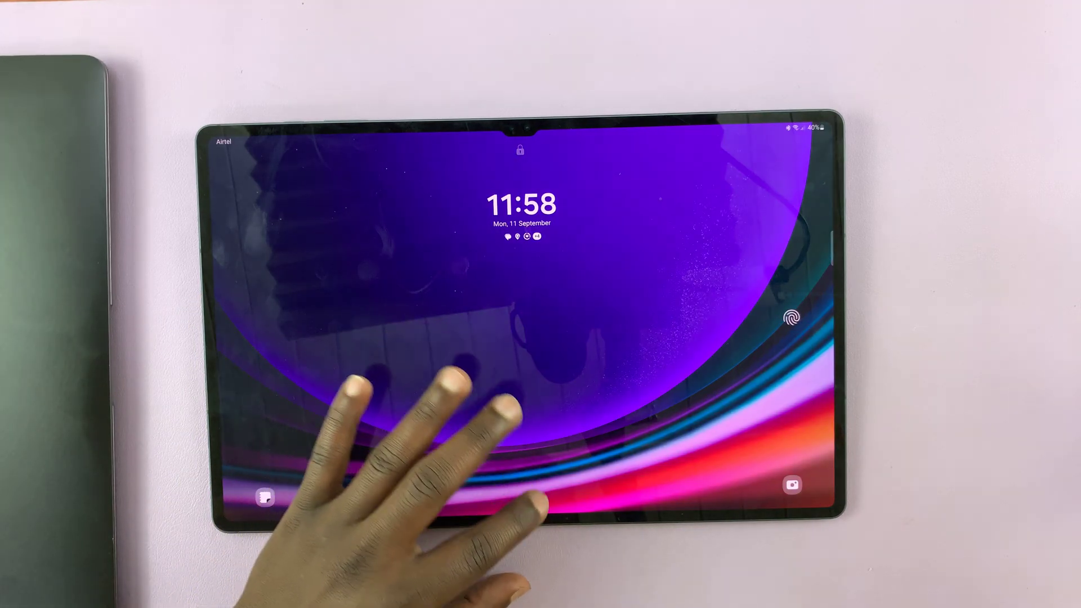
Unlock the tablet with its pattern, then open and close the app drawer.
drag(405, 456, 388, 321)
drag(498, 456, 561, 448)
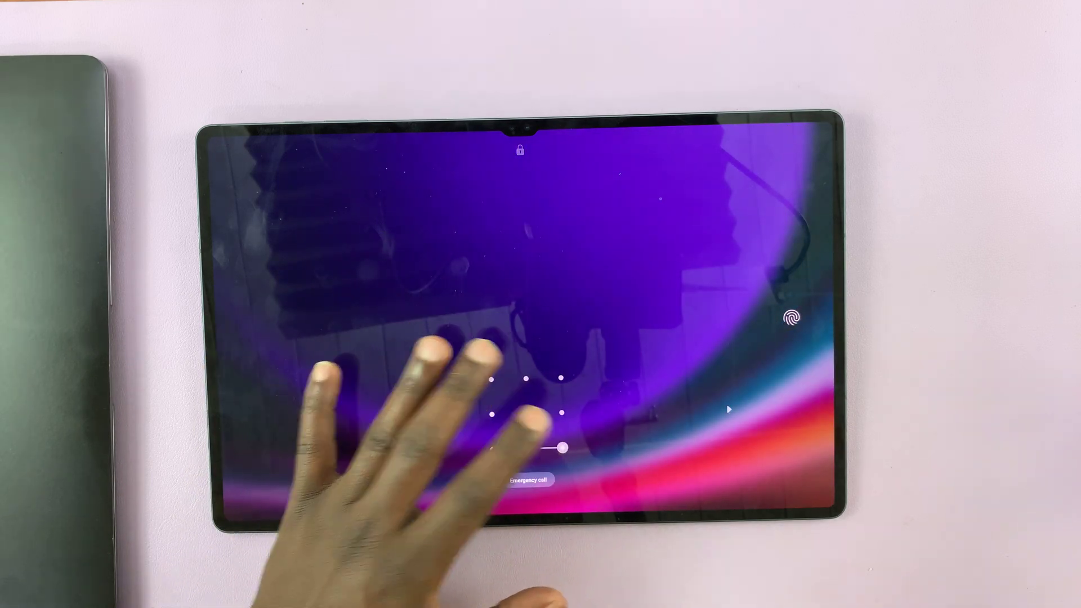
drag(397, 439, 376, 253)
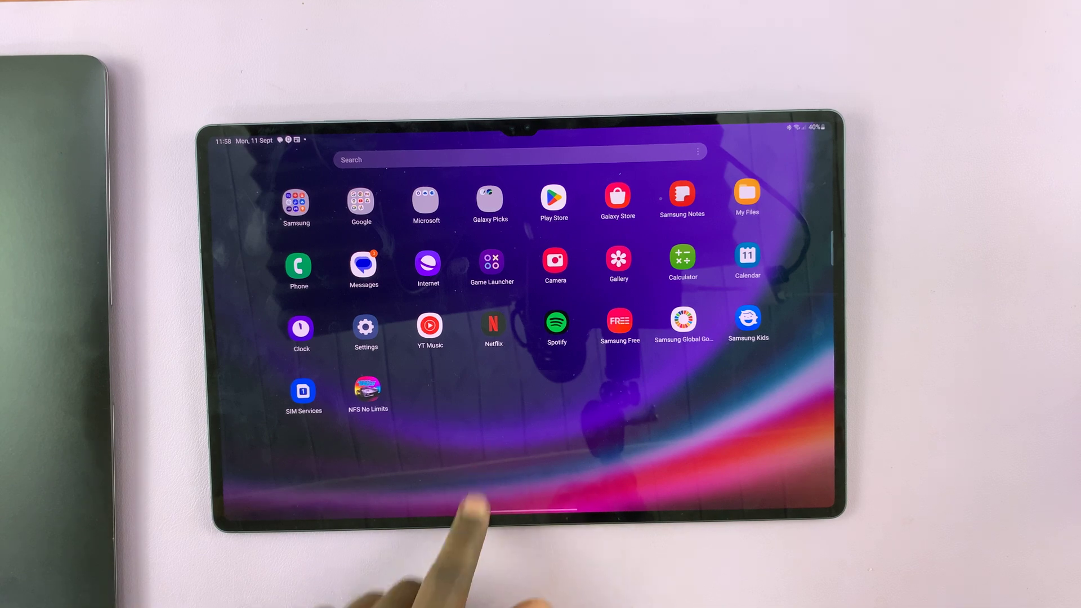
drag(474, 507, 472, 381)
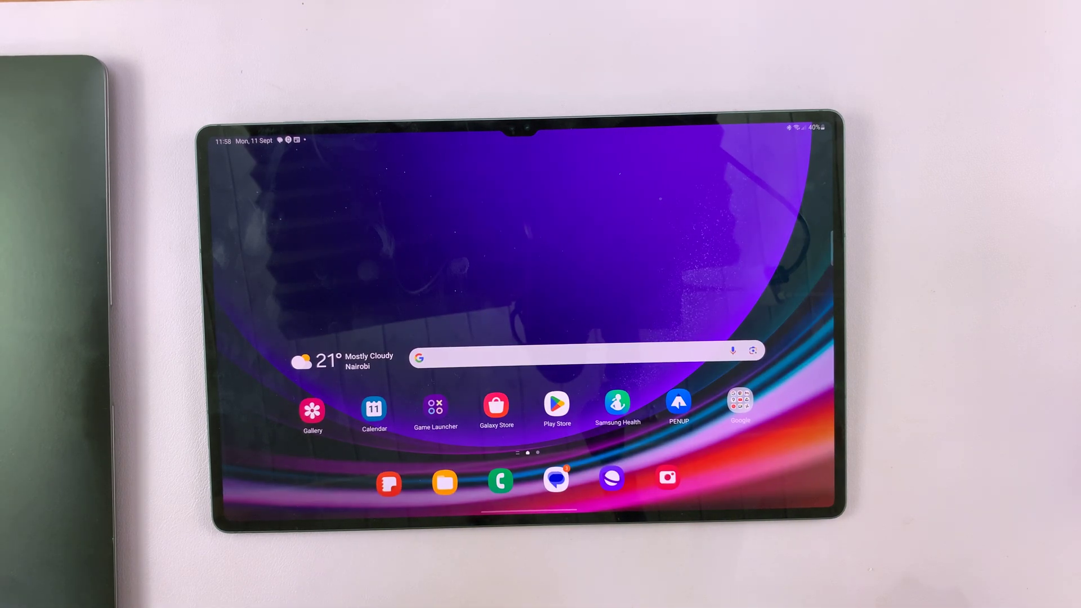